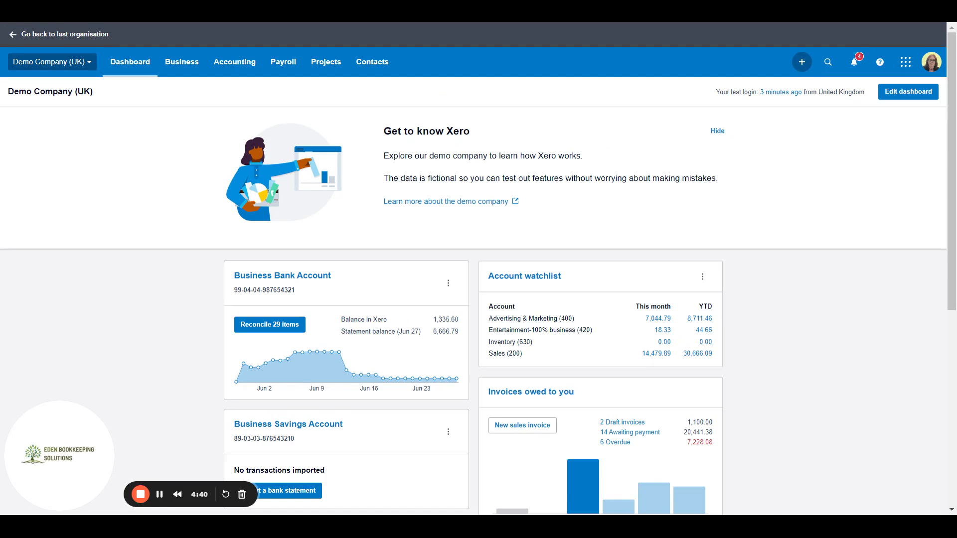
Step: Bring up the Create new menu from the dashboard's + button
left_click(801, 62)
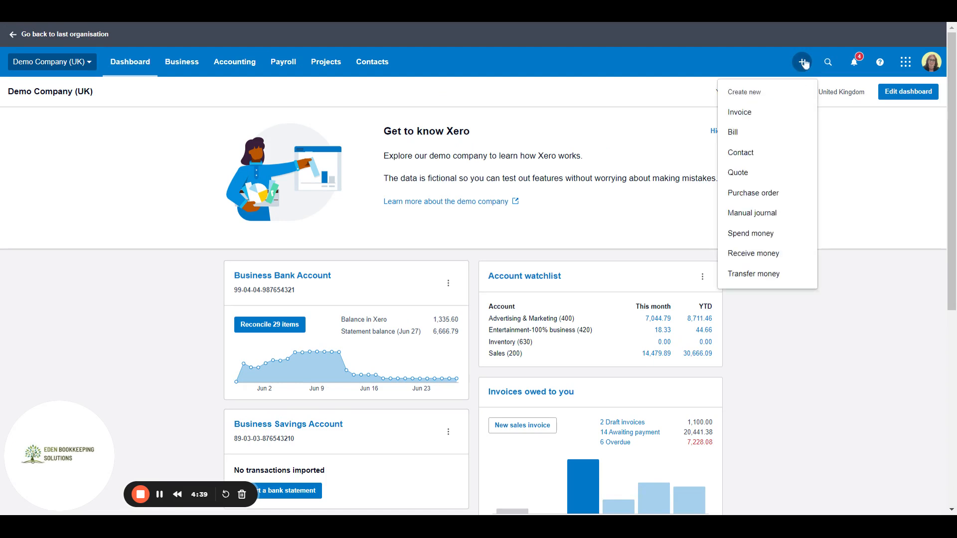
Step: Start a new invoice and add the typed customer name as a new contact
left_click(758, 117)
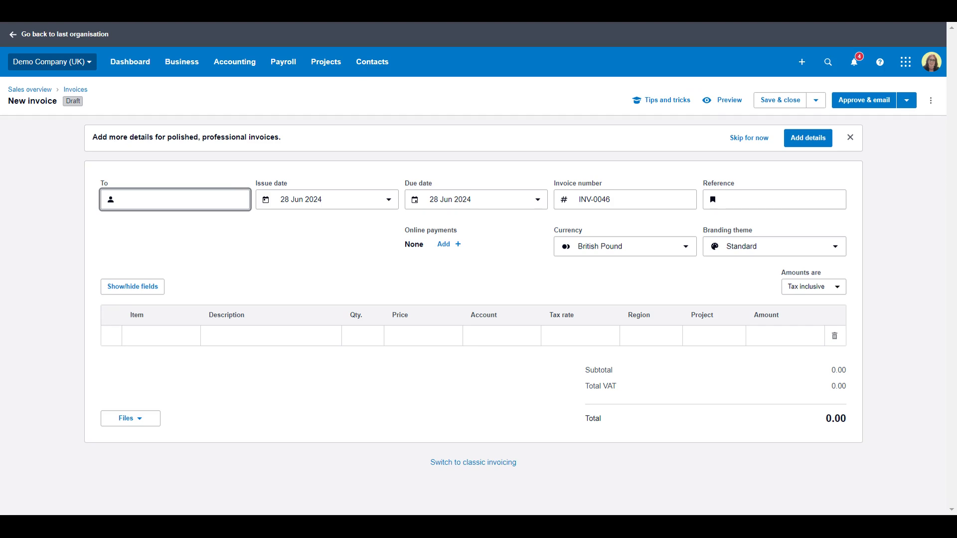
type("Tes")
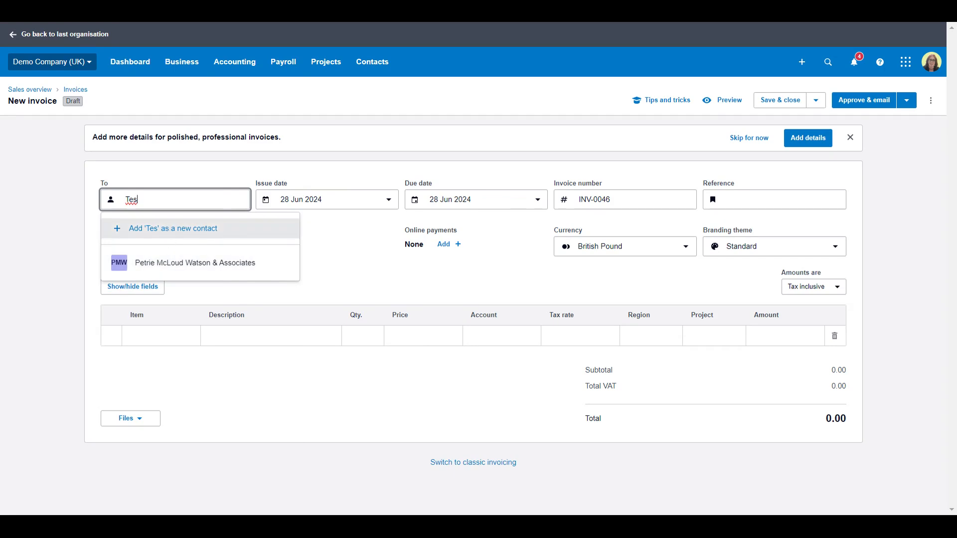
left_click(179, 233)
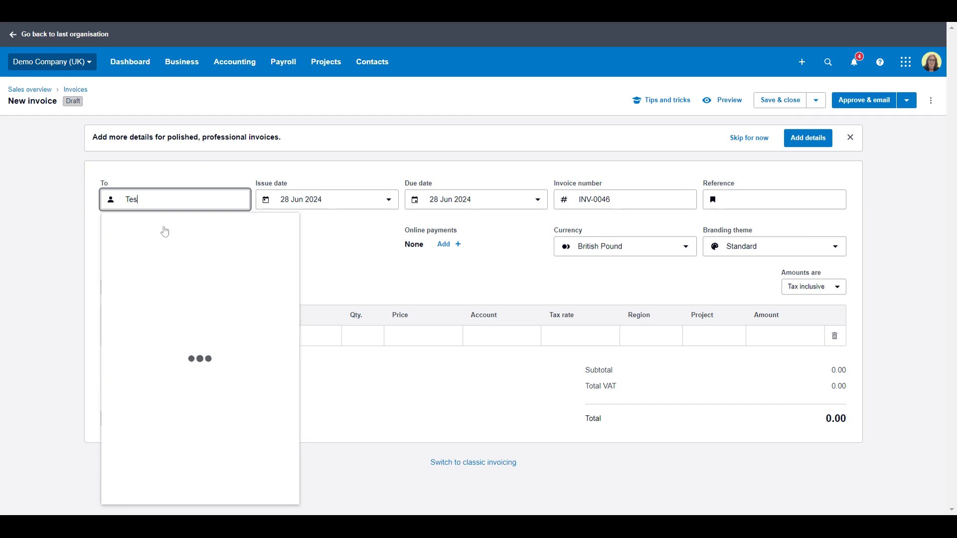
Step: Correct the new contact's full name, enter their e-mail address and save the contact
left_click(174, 274)
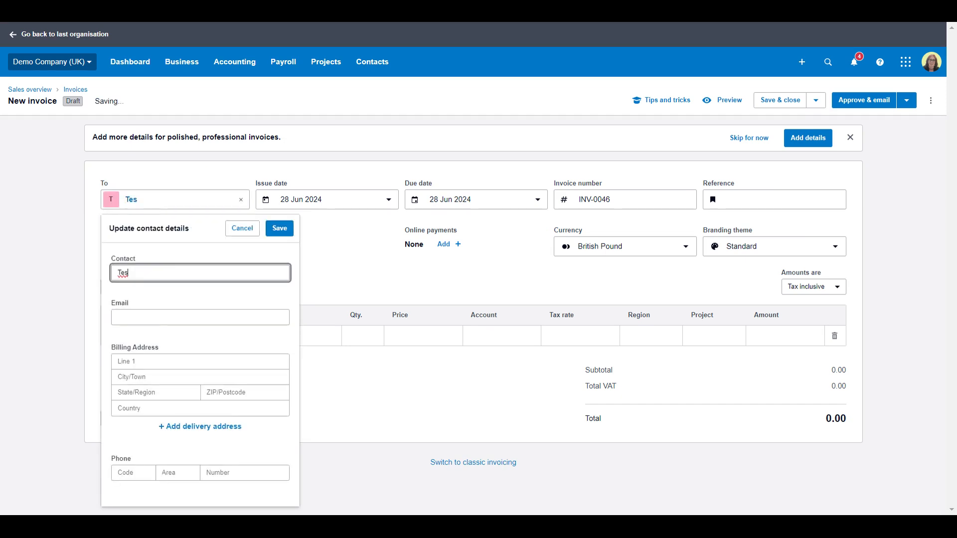
key("BackSpace")
key("BackSpace")
key("BackSpace")
type("Miss Tes")
key("Tab")
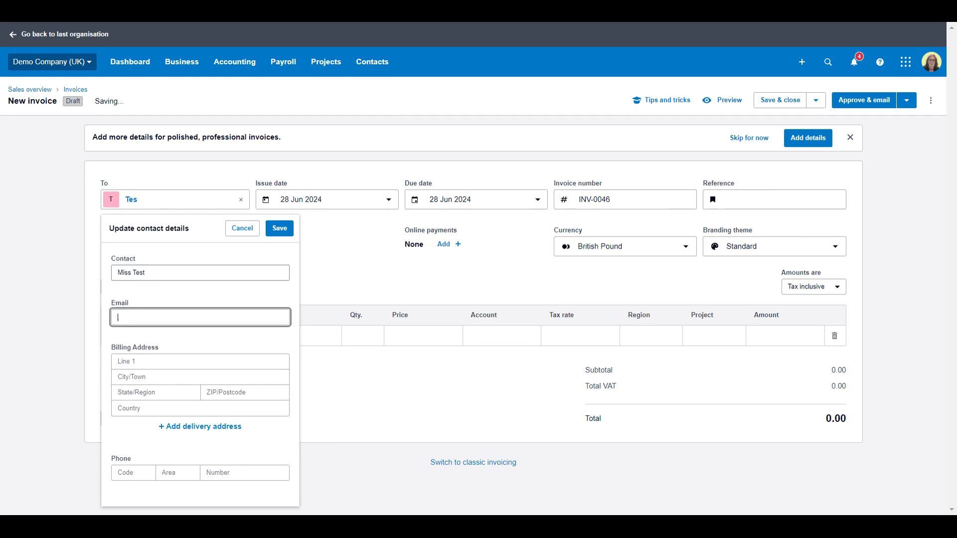
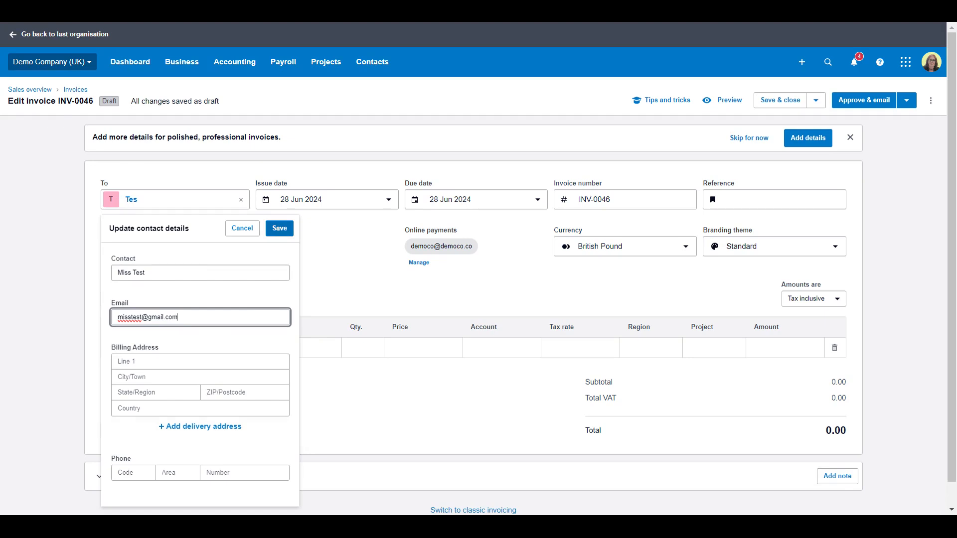
left_click(279, 228)
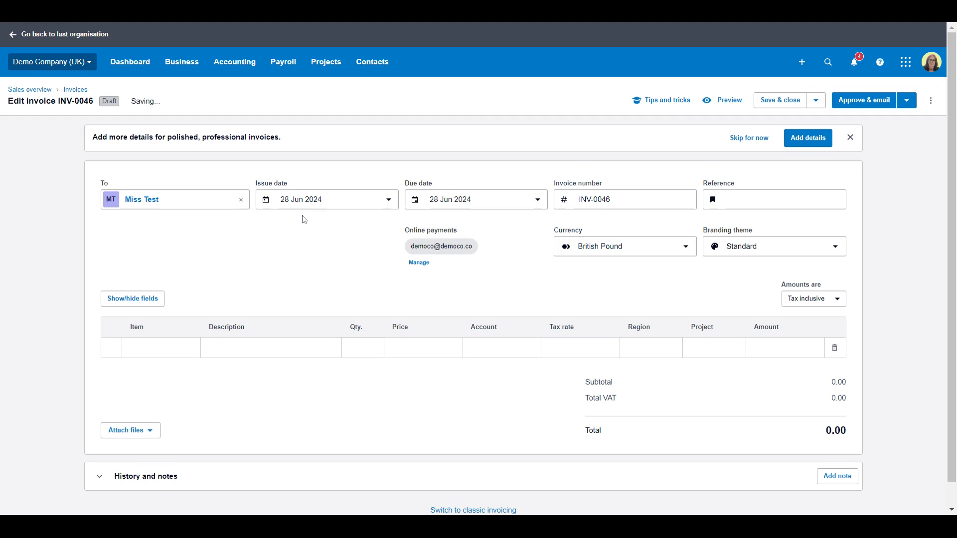
Step: Set the due date to +14 days, 12 Jul 2024
left_click(388, 202)
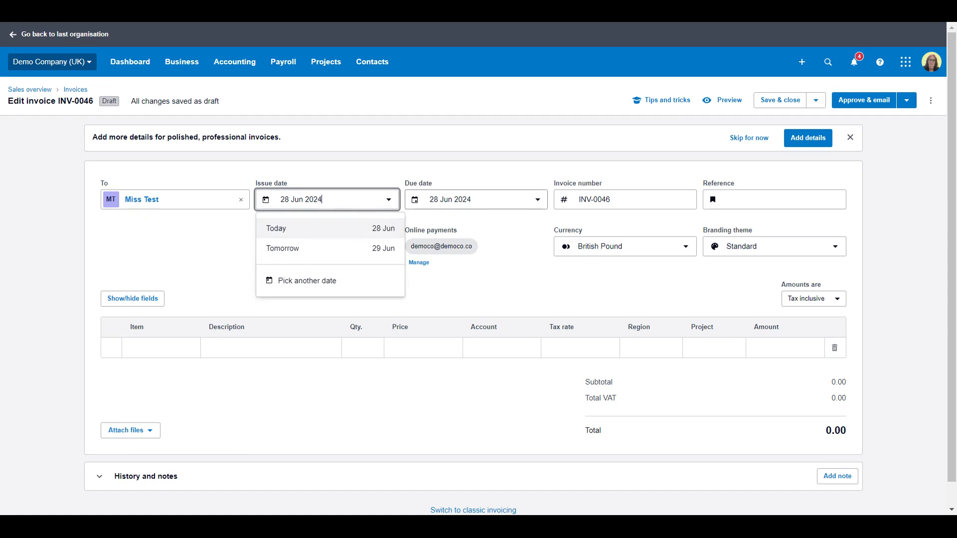
left_click(433, 199)
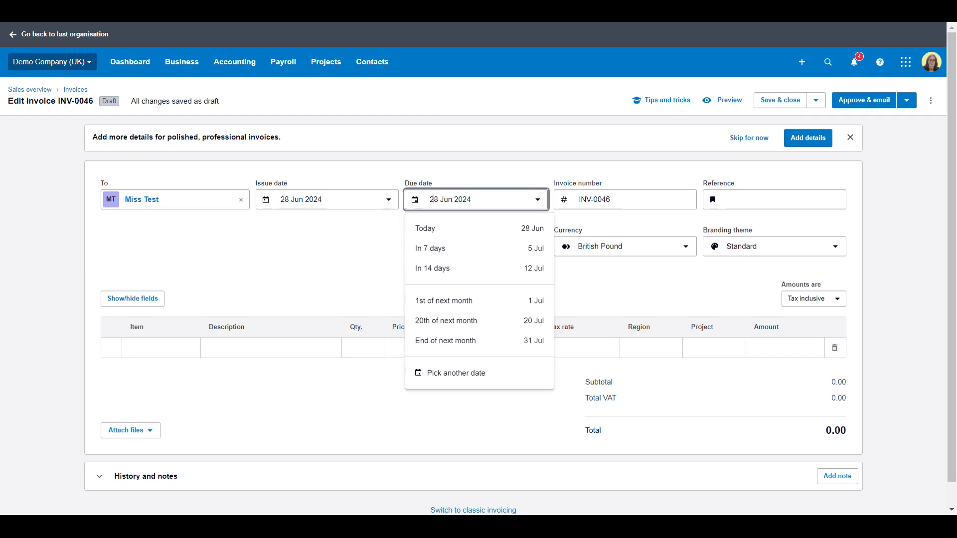
left_click_drag(472, 199, 429, 199)
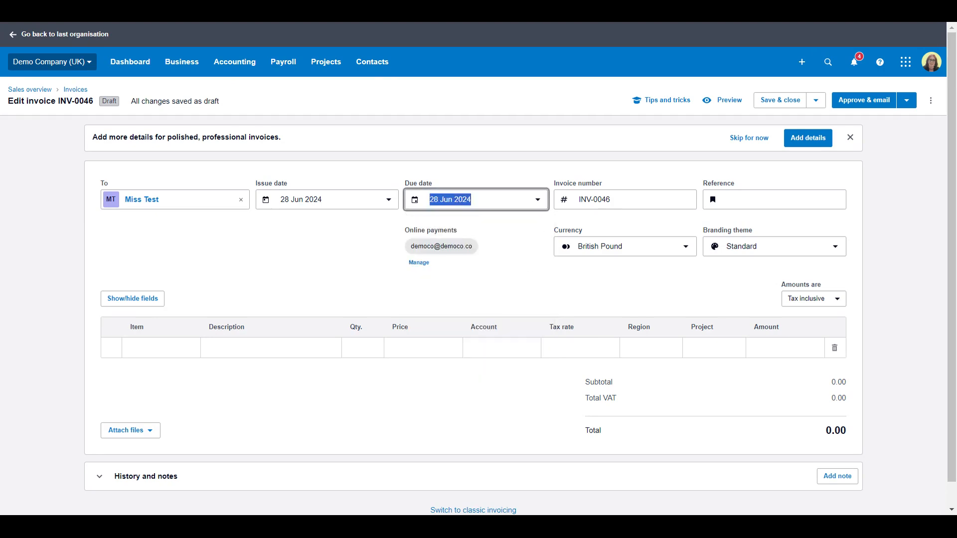
type("+")
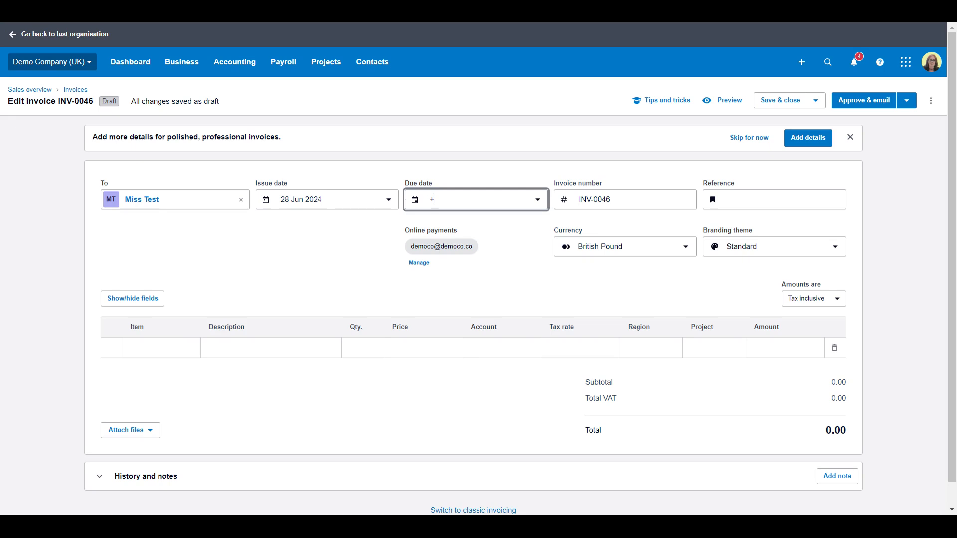
type("14")
key("Tab")
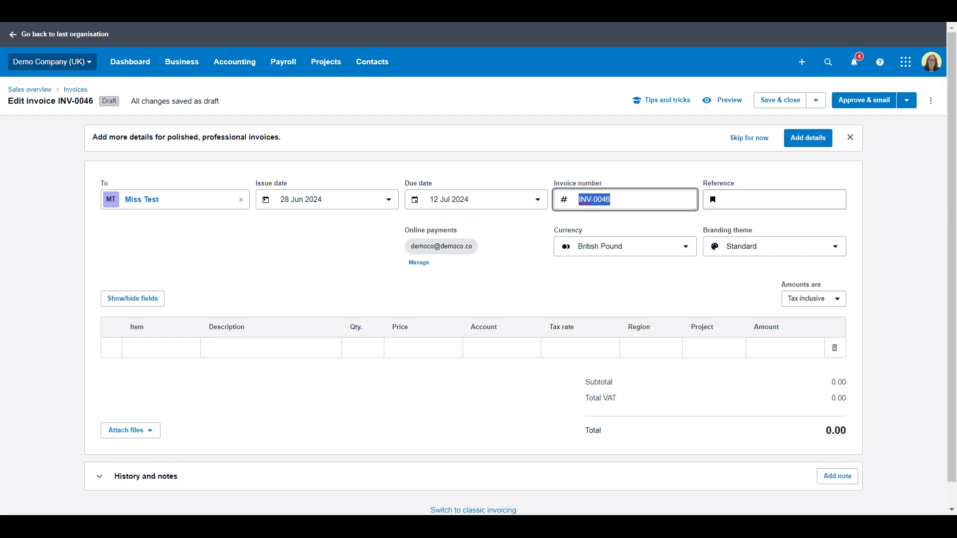
Step: Set Amounts are to Tax exclusive
key("Tab")
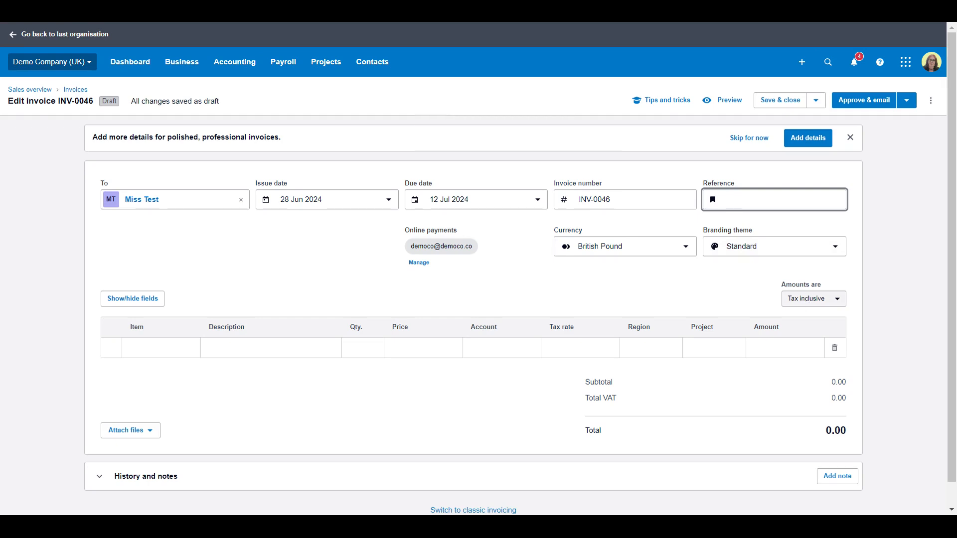
left_click(806, 302)
left_click(802, 325)
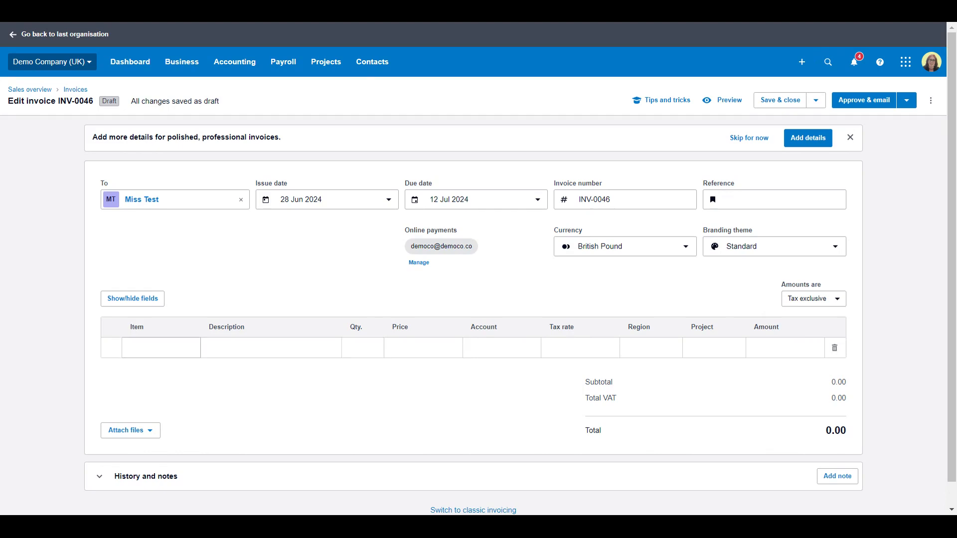
Step: Start a new item from the first line, discard it unsaved, and open the Business menu
left_click(161, 348)
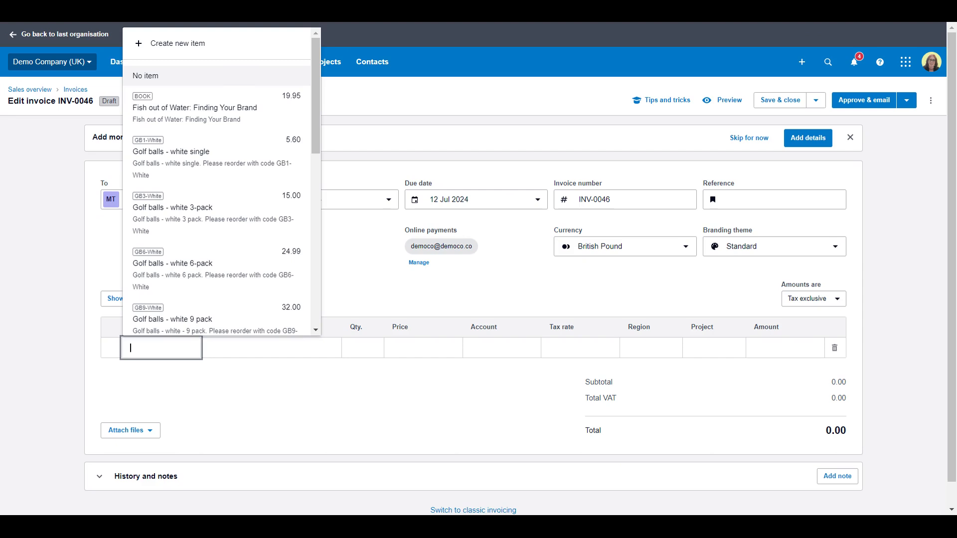
scroll(184, 239, "down", 1)
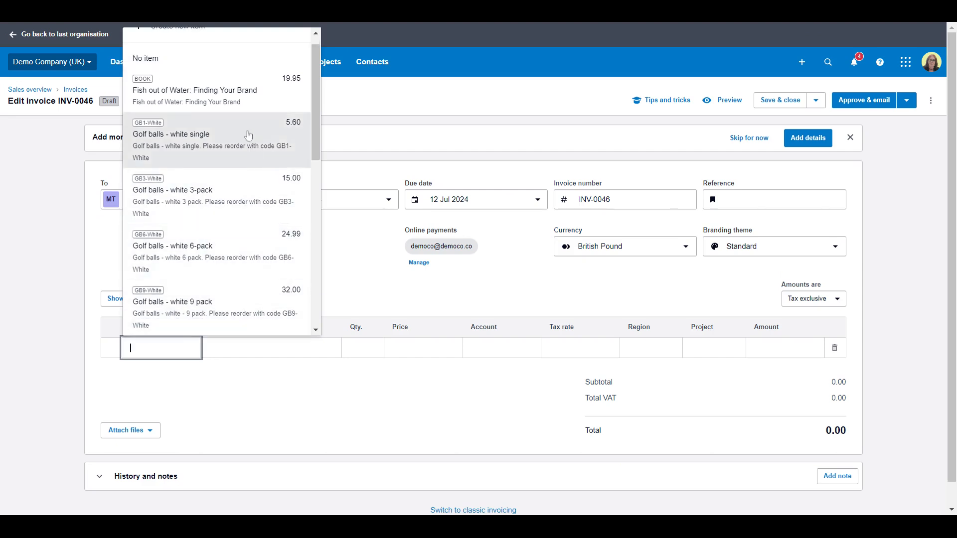
left_click_drag(315, 134, 313, 89)
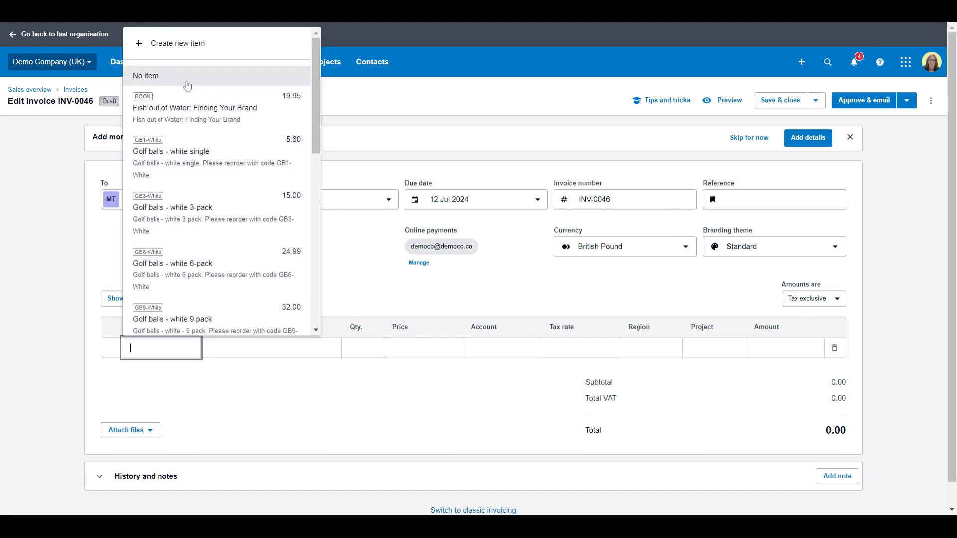
left_click(173, 46)
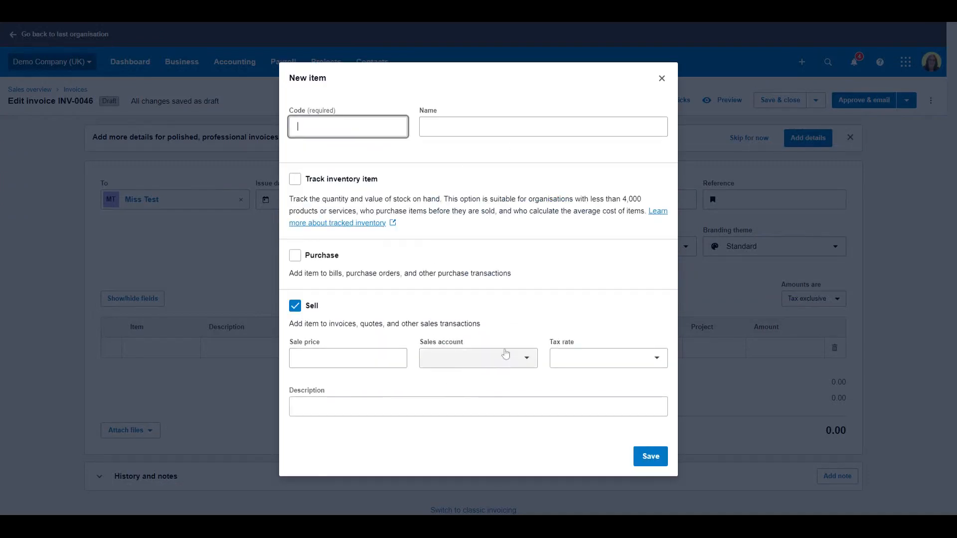
left_click(662, 78)
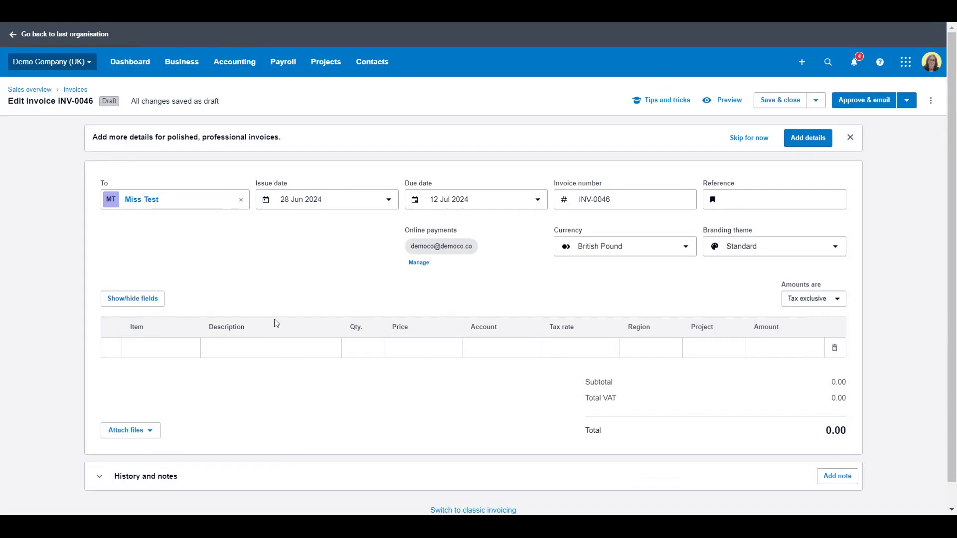
left_click(190, 71)
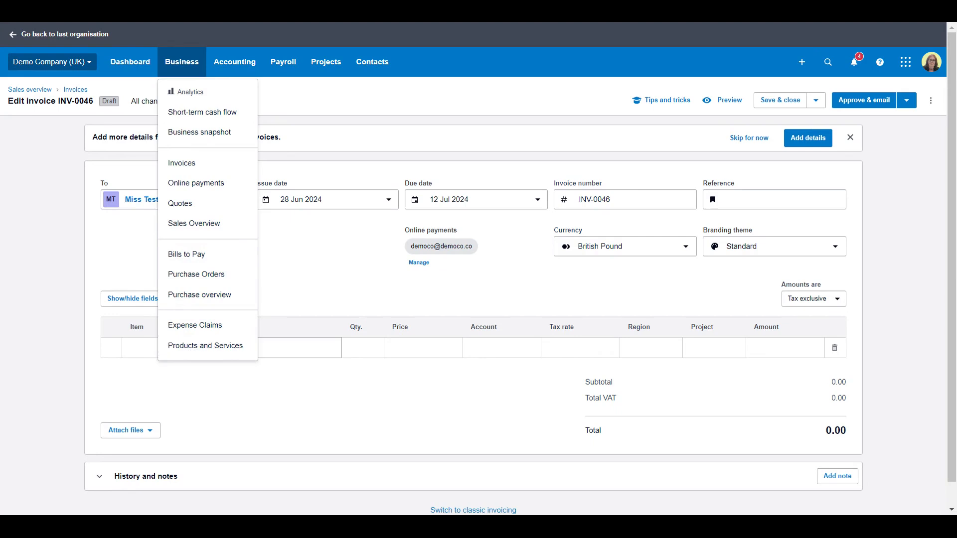
Step: Enter the first line with description Sales and price 100
left_click(361, 347)
left_click(270, 348)
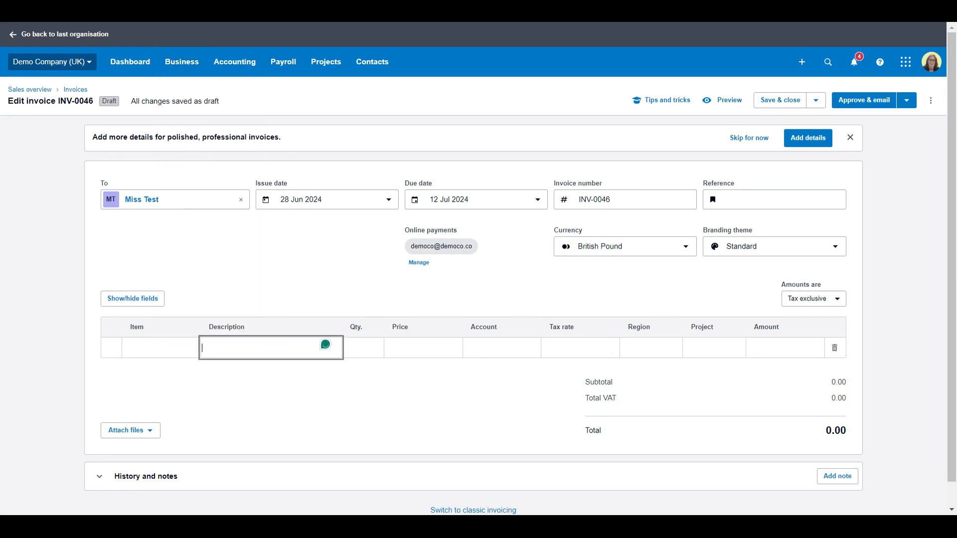
type("Sales")
key("Tab")
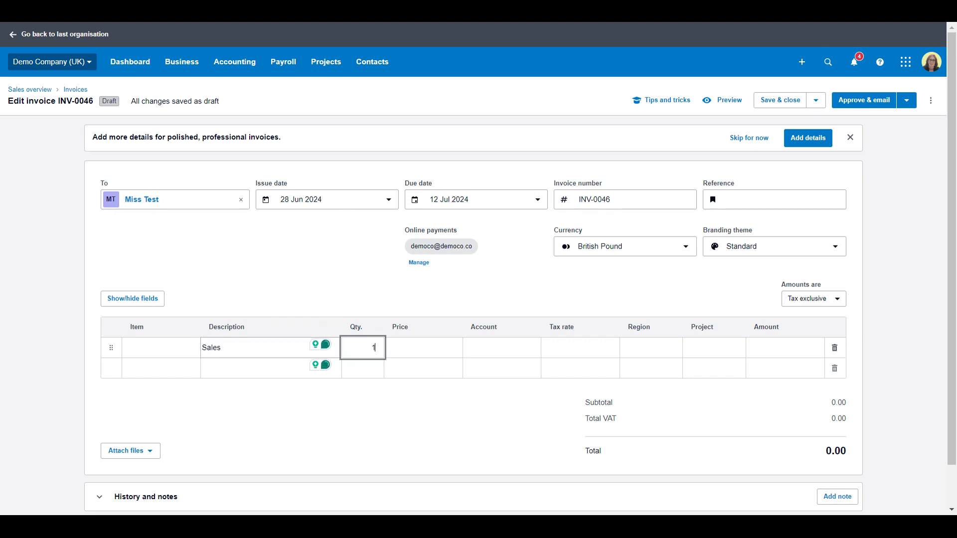
key("Tab")
type("100")
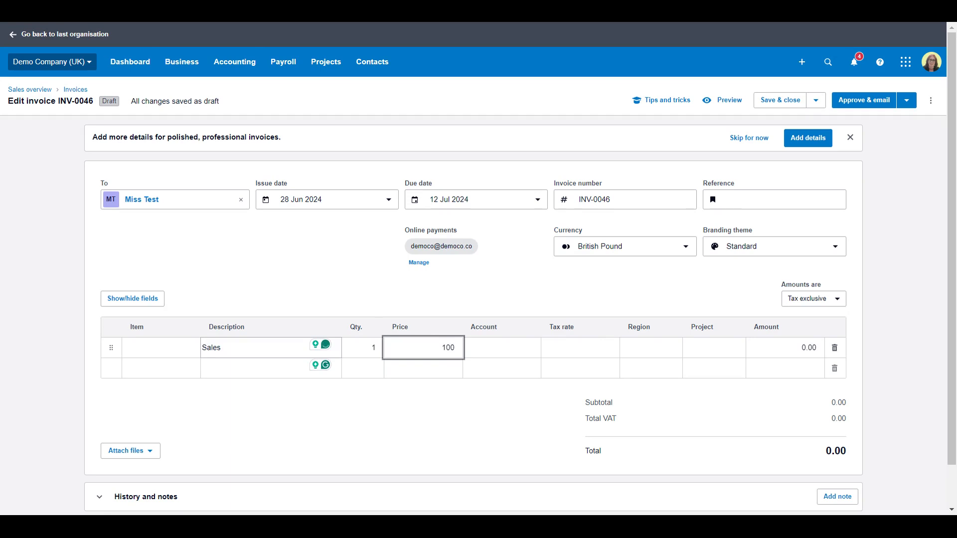
key("Tab")
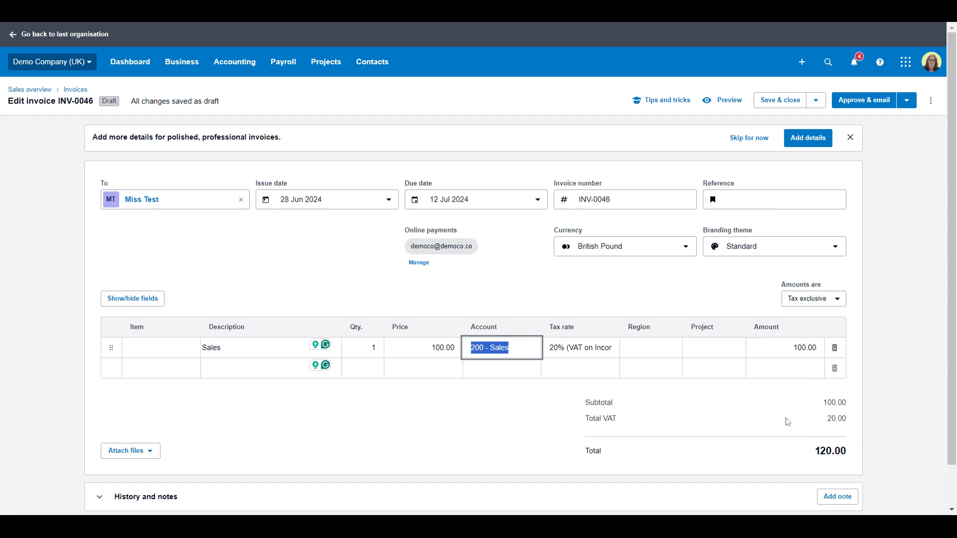
Step: Change the Sales line's quantity to 2, bringing the total to 240.00
left_click(423, 348)
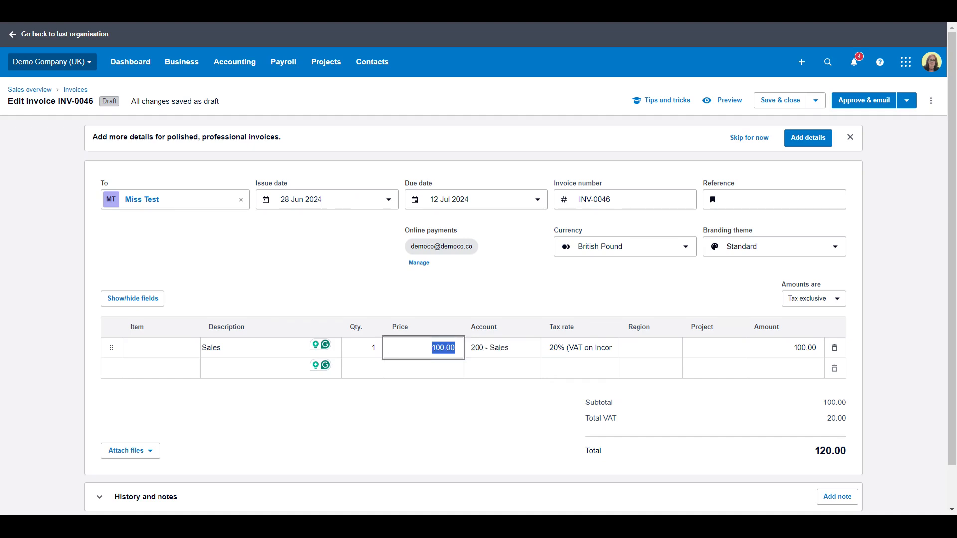
key("shift+Tab")
type("2")
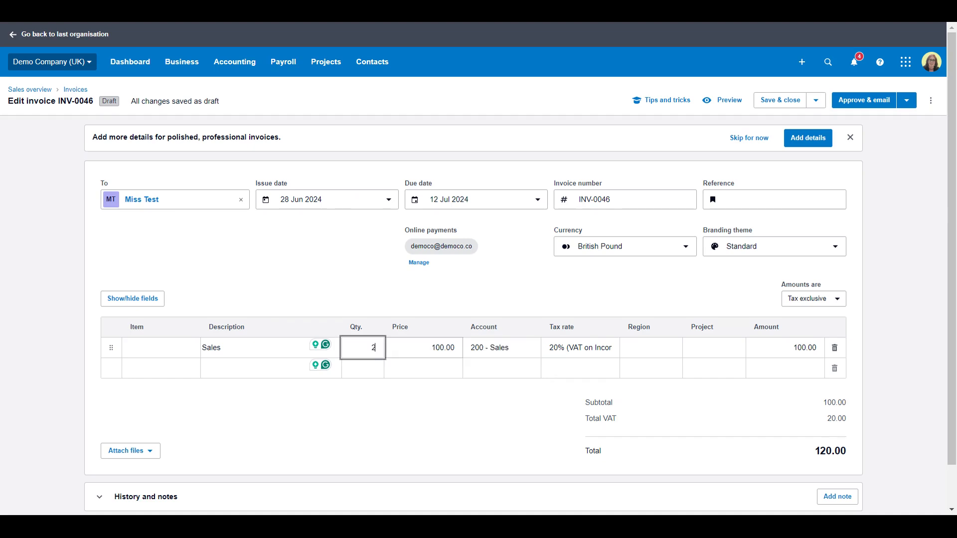
key("Tab")
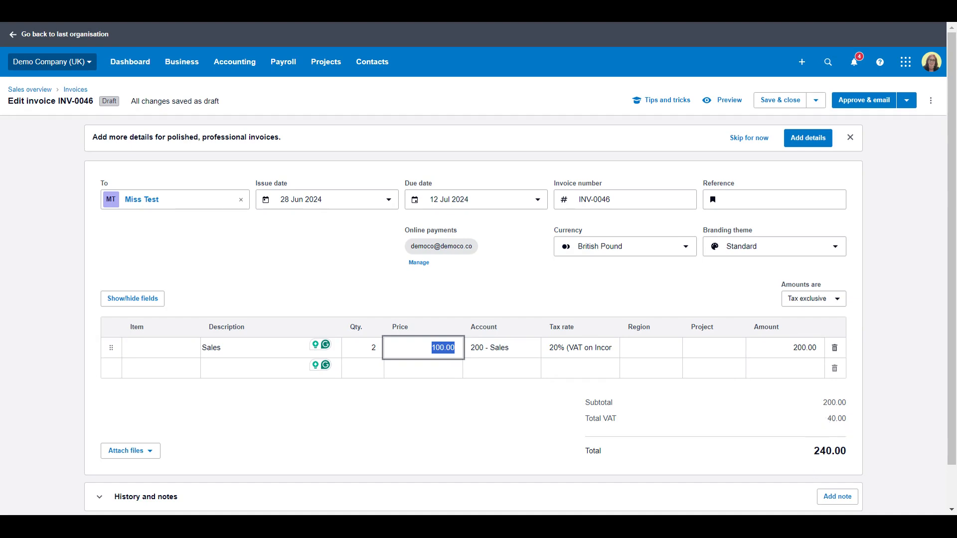
Step: Expand History and notes to show the total change from 0.00 to 240.00
scroll(187, 410, "down", 1)
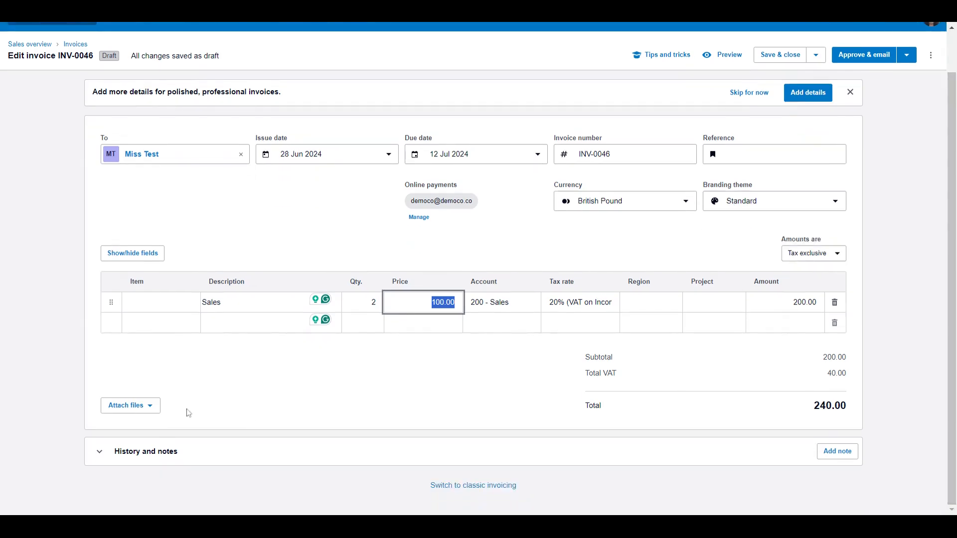
left_click(151, 407)
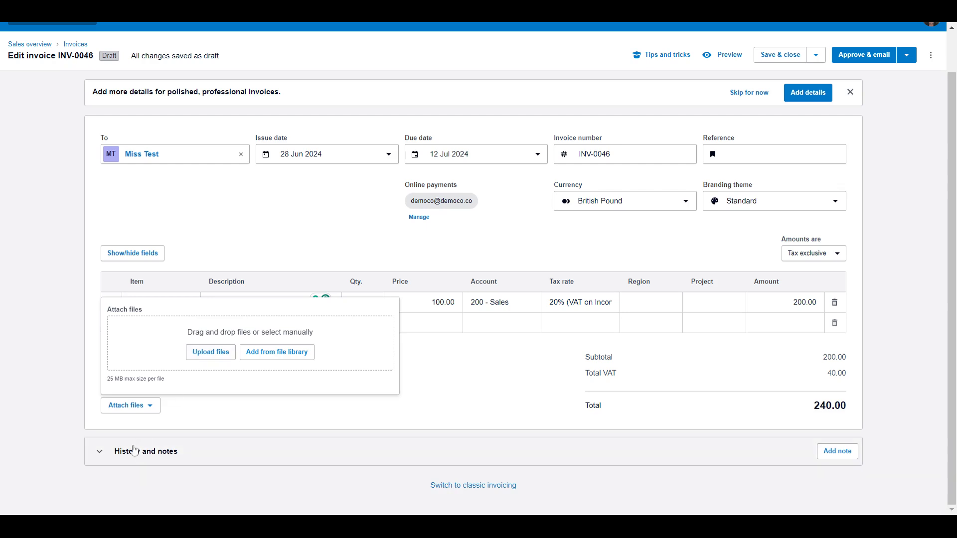
left_click(101, 453)
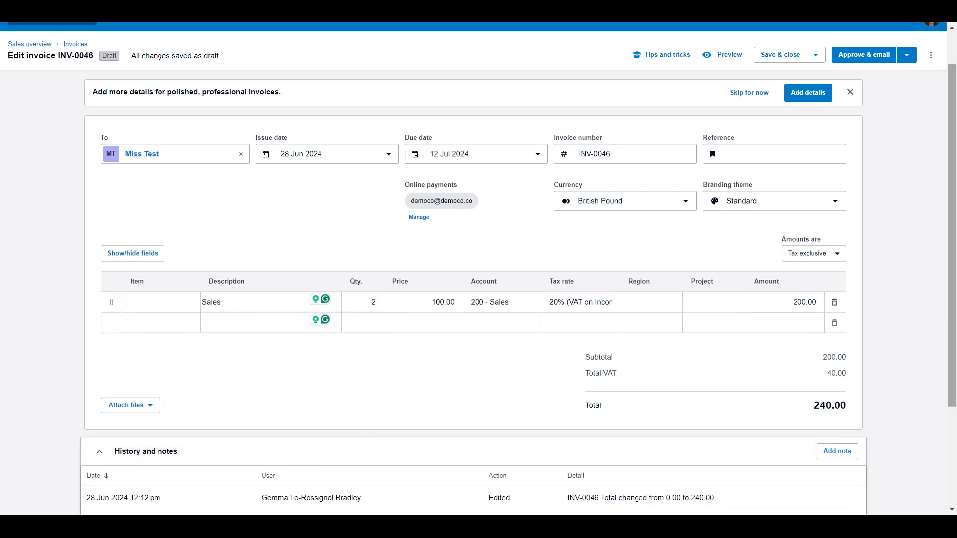
left_click_drag(953, 295, 955, 396)
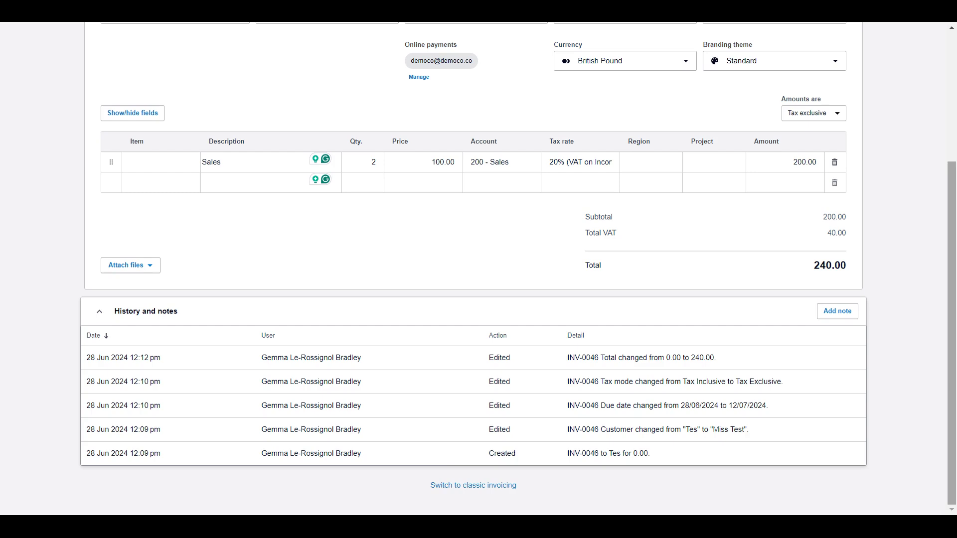
scroll(478, 269, "up", 5)
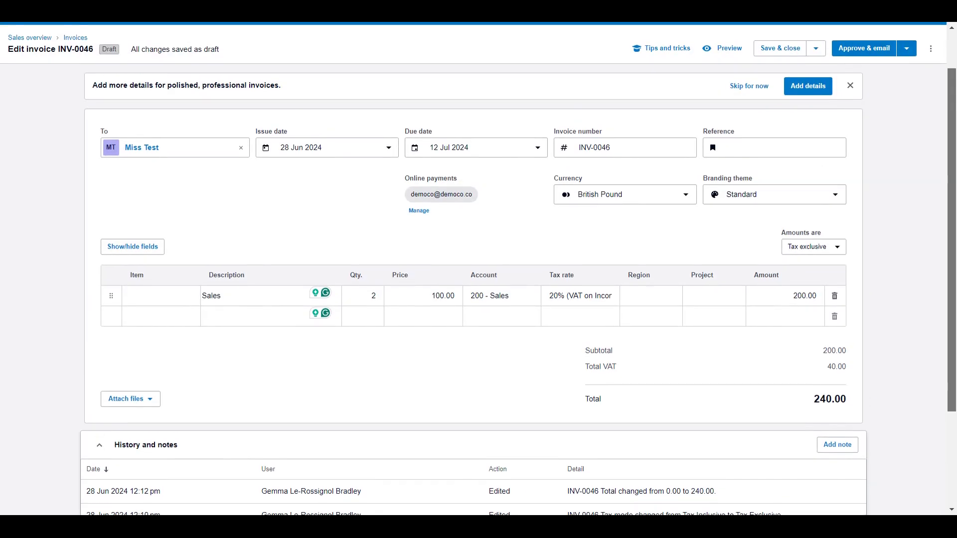
scroll(626, 417, "down", 1)
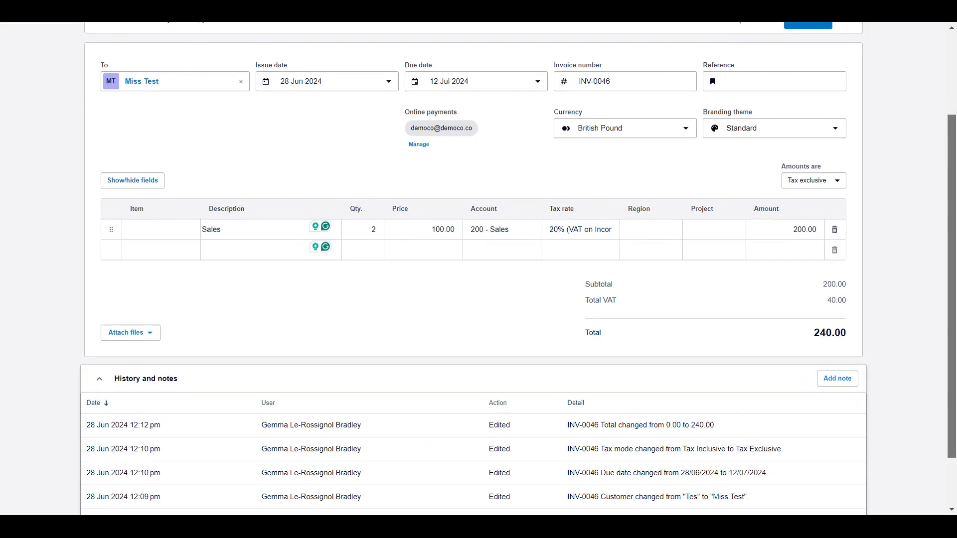
left_click_drag(951, 322, 951, 315)
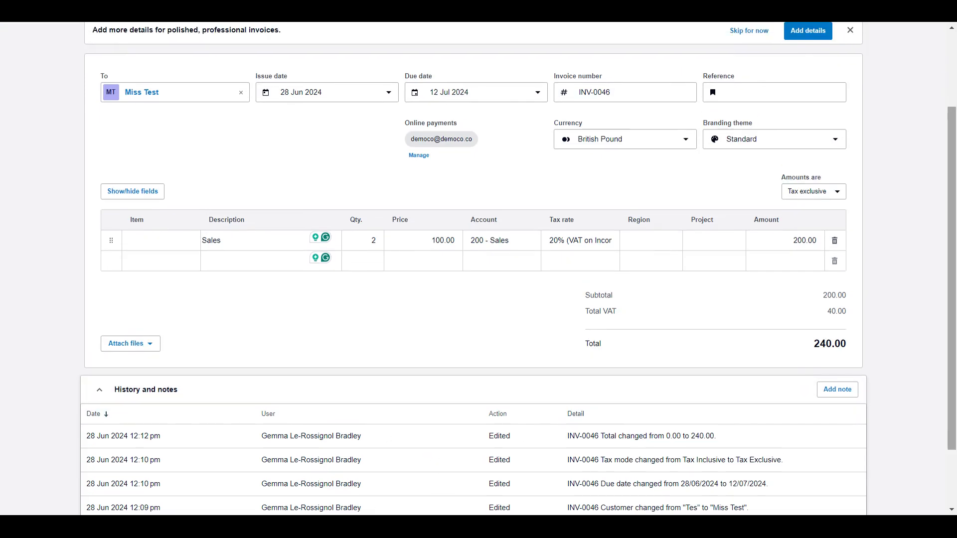
Step: Add and save the note 'Expected to be paid 01/07' on the invoice
left_click(827, 391)
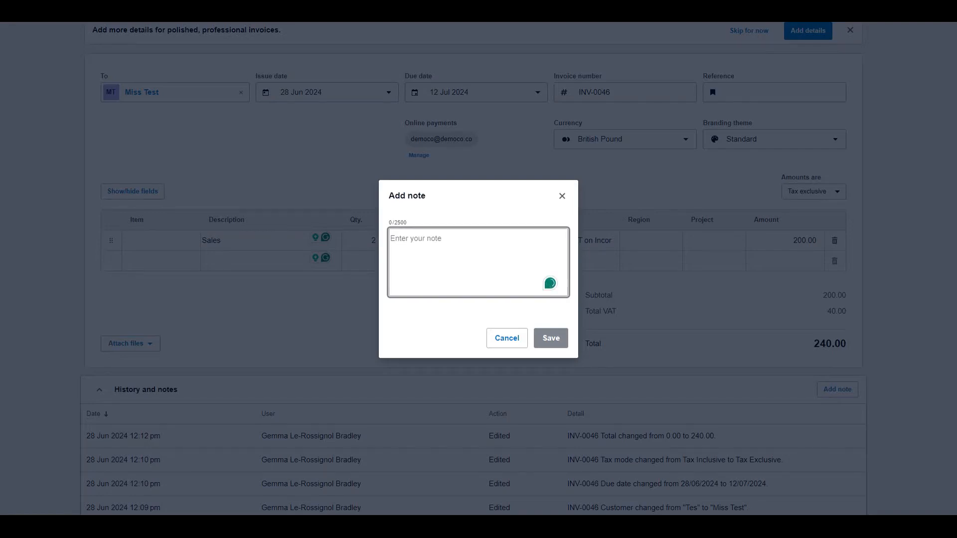
type("Expected")
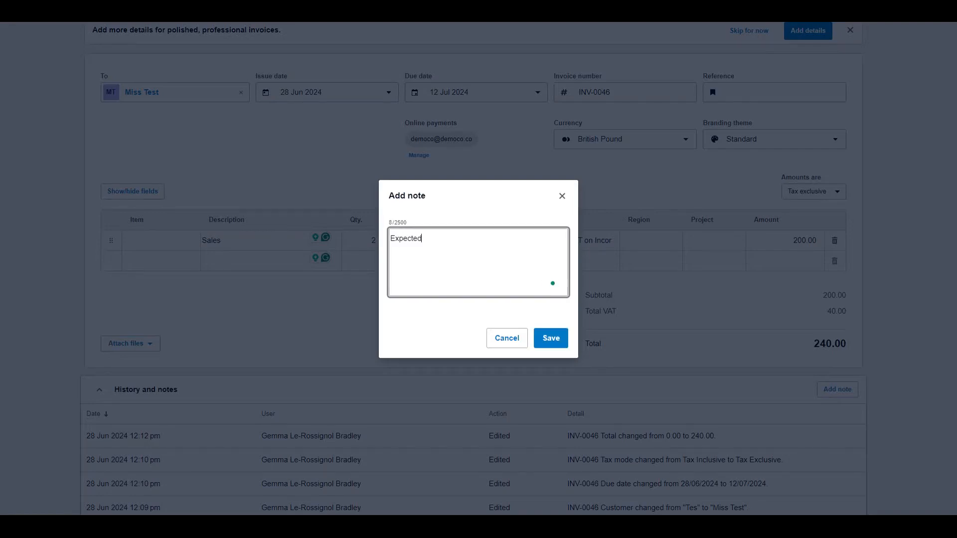
type(" to be paid 01/07")
left_click(550, 338)
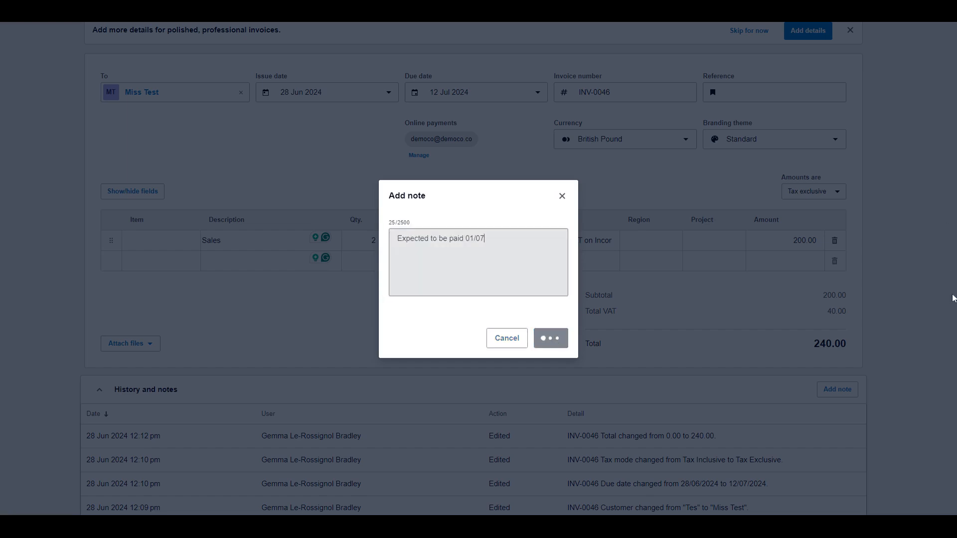
scroll(952, 299, "up", 3)
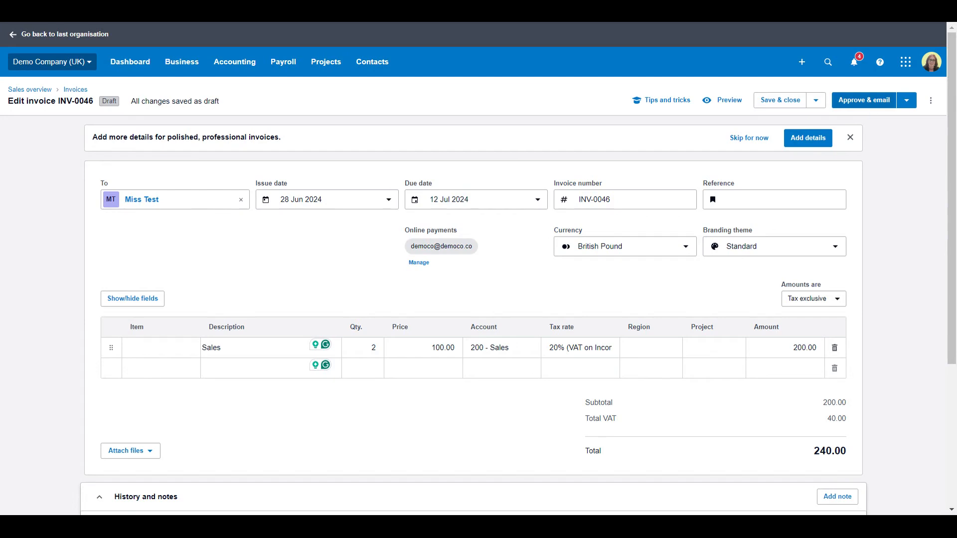
Step: Approve INV-0046 to Awaiting payment, cancelling the Send invoice email
left_click(867, 104)
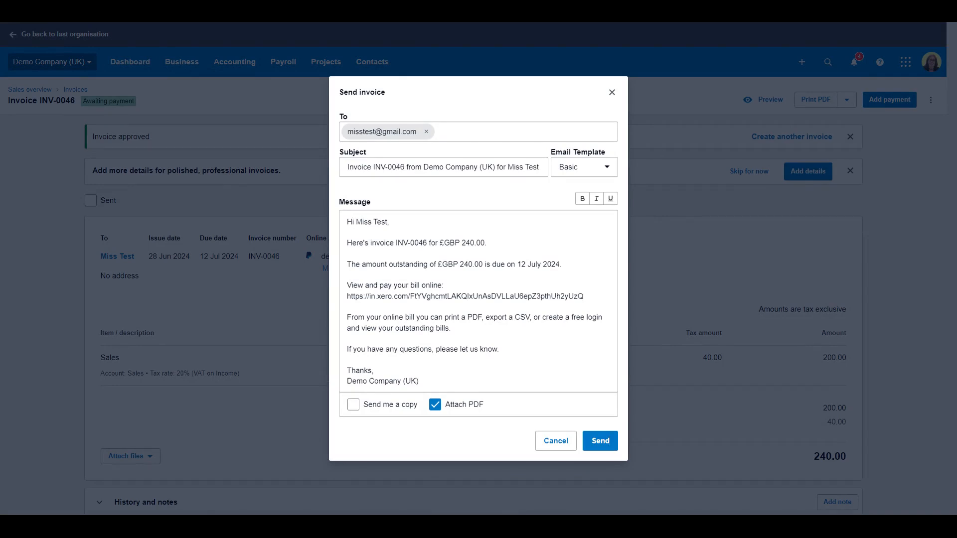
mouse_move(347, 222)
left_mouse_down()
mouse_move(416, 298)
mouse_move(419, 382)
mouse_move(451, 328)
mouse_move(386, 222)
mouse_move(348, 222)
left_mouse_up()
left_click(612, 93)
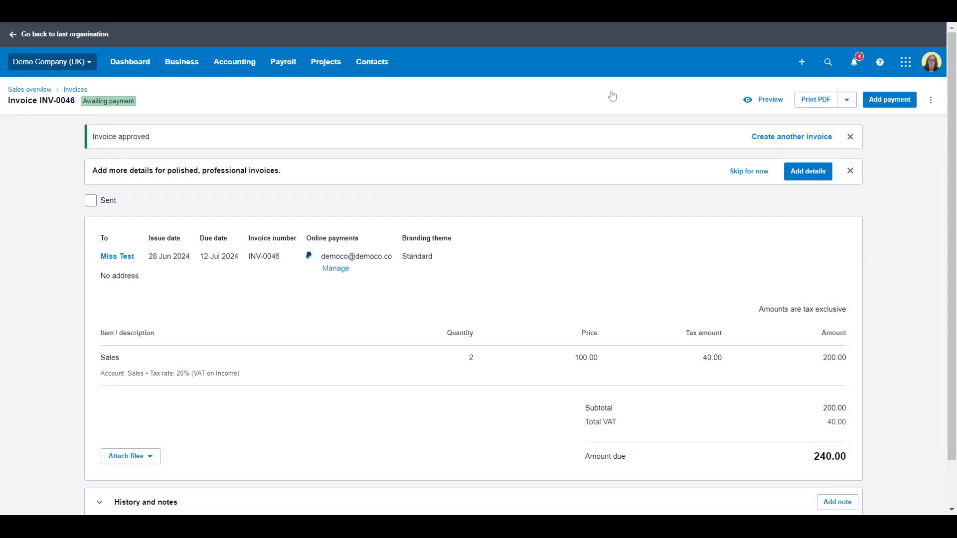
left_click(930, 101)
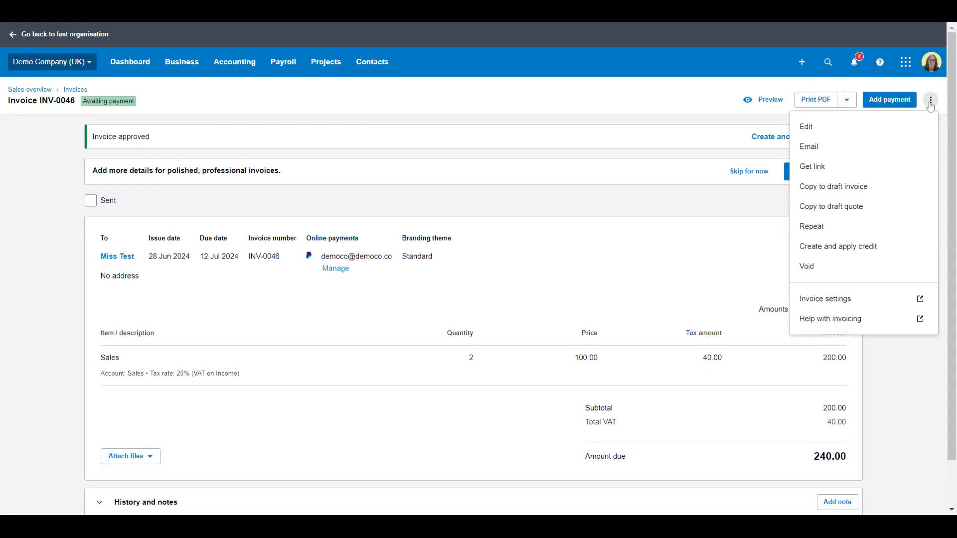
left_click(930, 102)
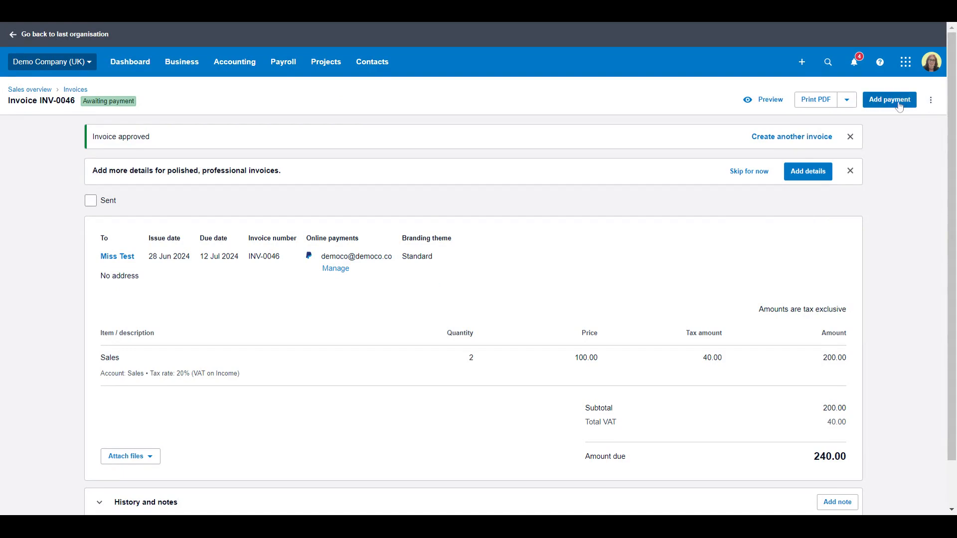